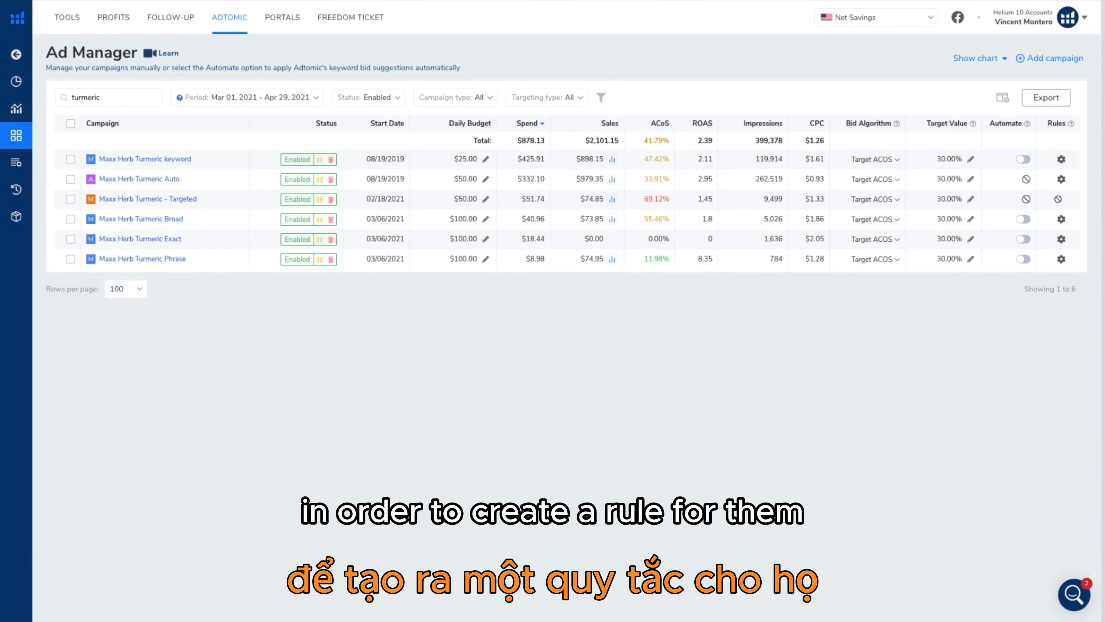
- Start a new rule for the Maxx Herb Turmeric keyword campaign, named Turmeric New Keywords, keeping the type Find converting search terms & ASIN's
{"action": "left_click", "coordinate": [1061, 159]}
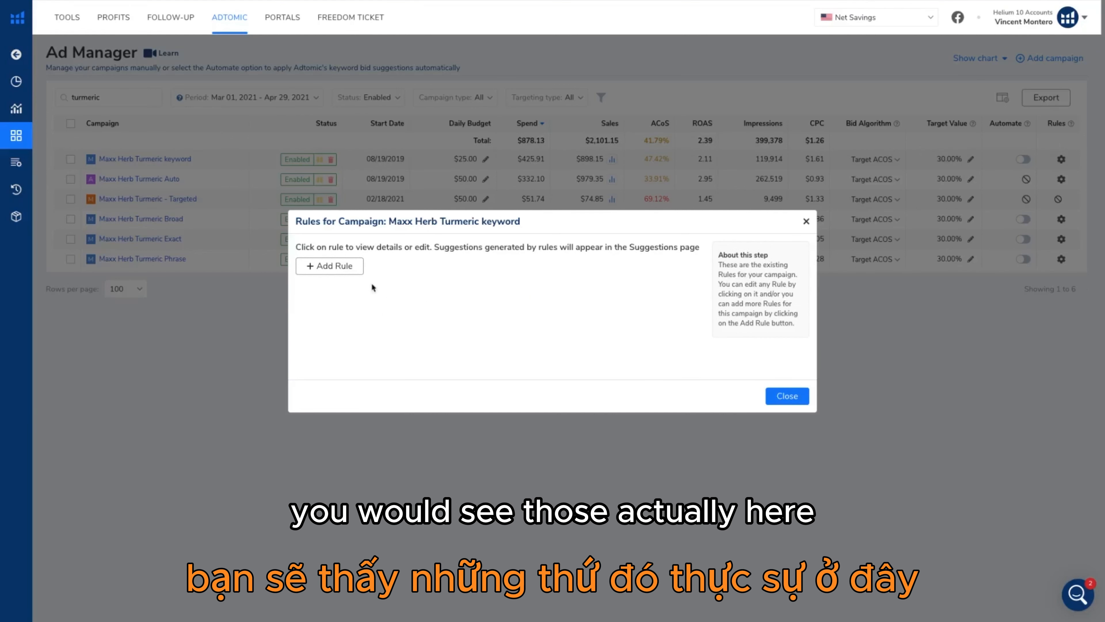
{"action": "left_click", "coordinate": [337, 267]}
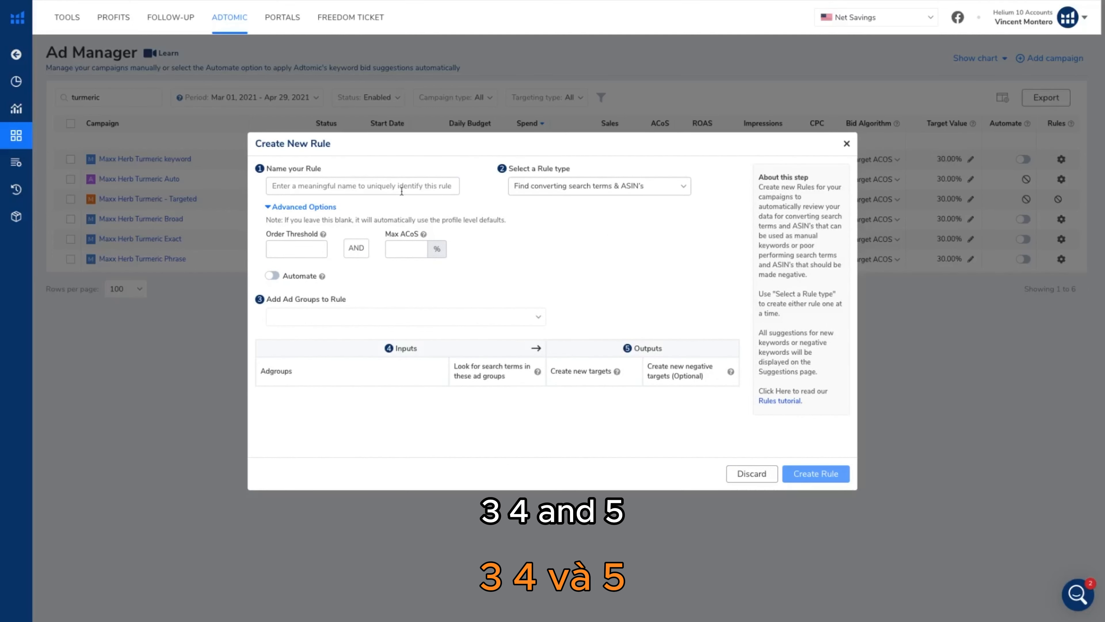
{"action": "left_click", "coordinate": [361, 185]}
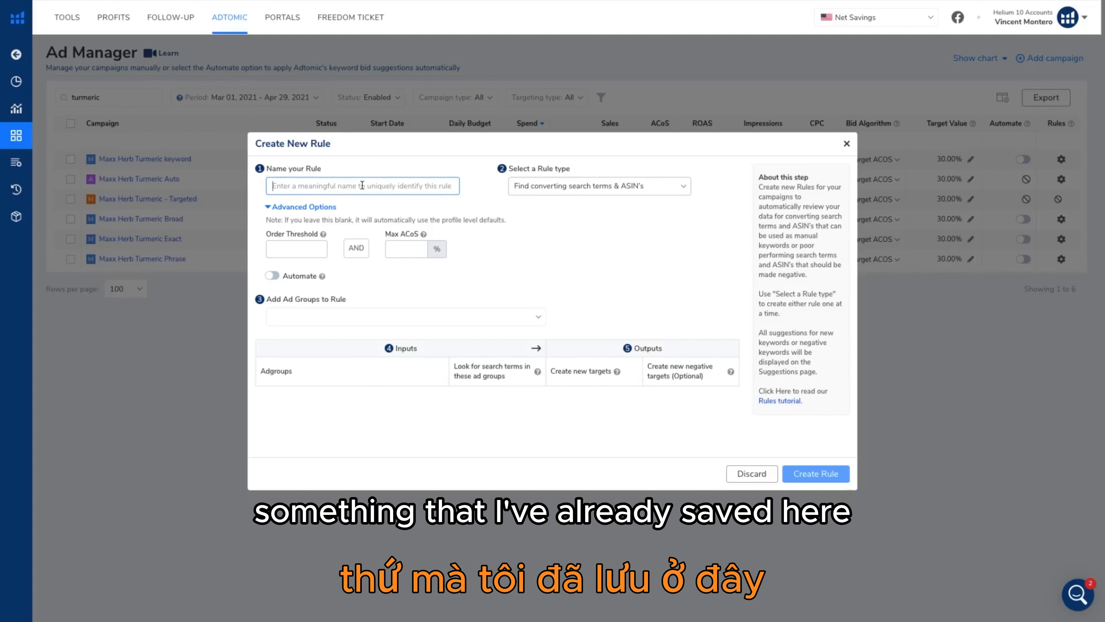
{"action": "type", "text": "Turmeric New Keywords"}
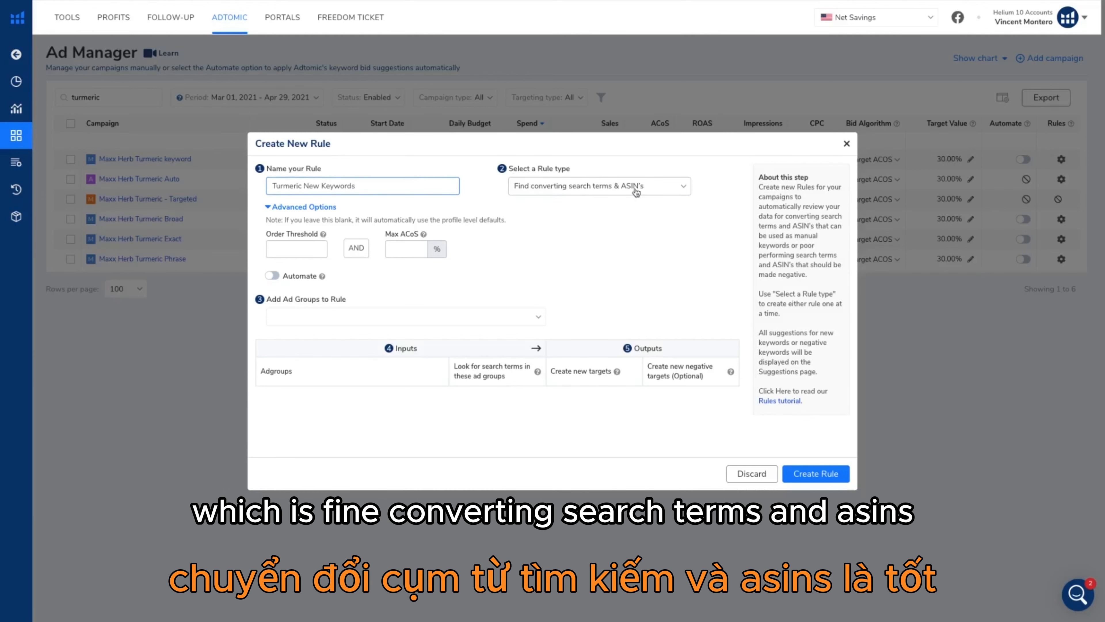
{"action": "left_click", "coordinate": [620, 192]}
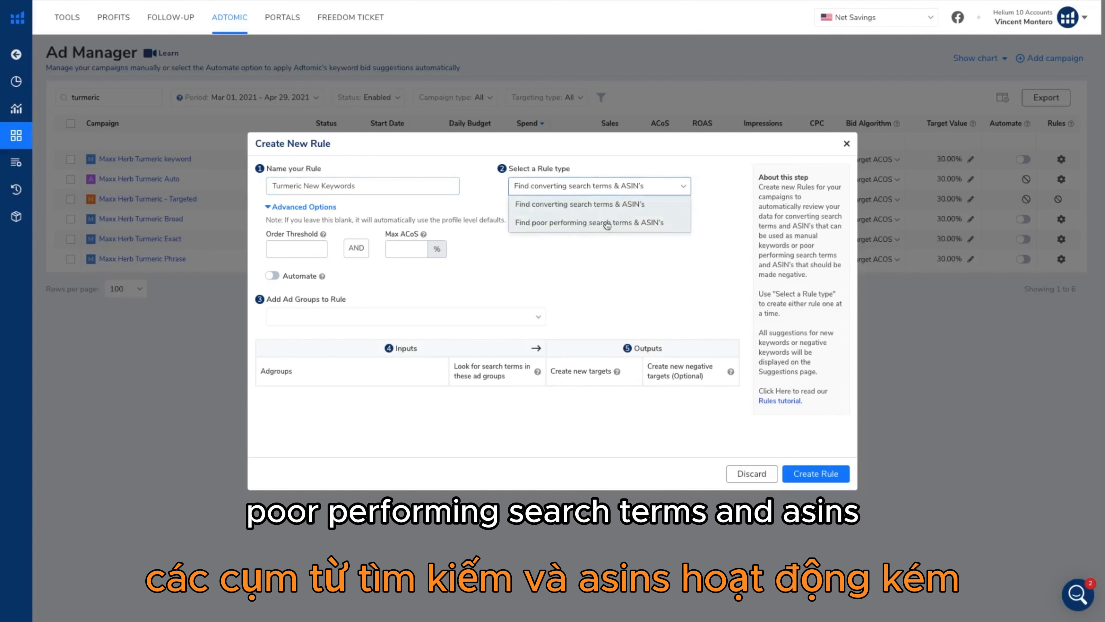
{"action": "left_click", "coordinate": [641, 251]}
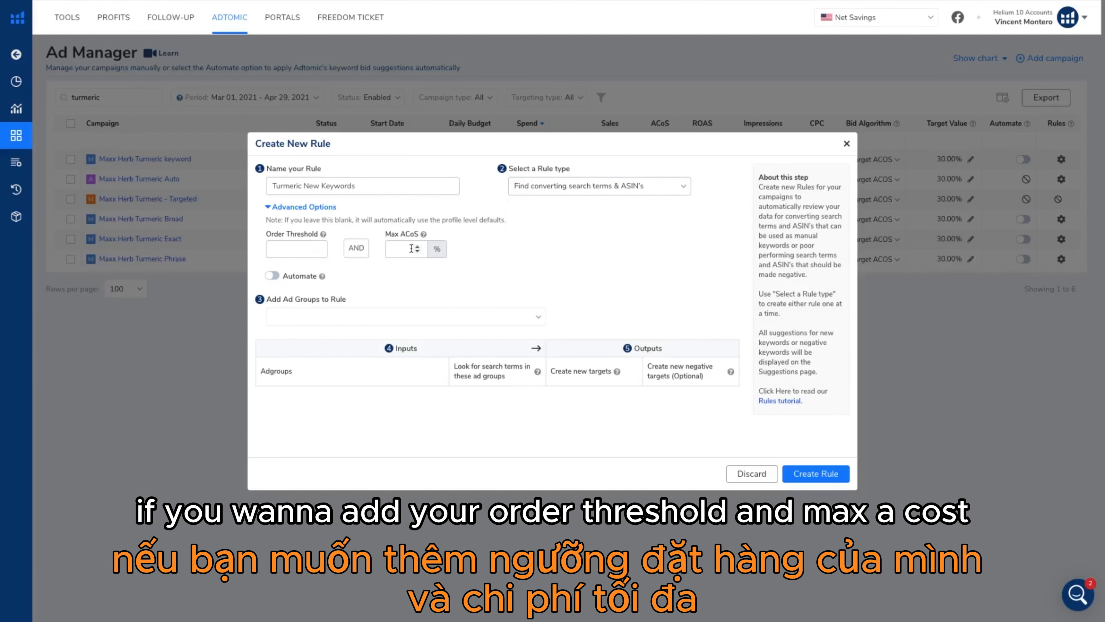
- Set the rule's order threshold to 3 and its Max ACoS to 50%
{"action": "left_click", "coordinate": [294, 248]}
{"action": "type", "text": "3"}
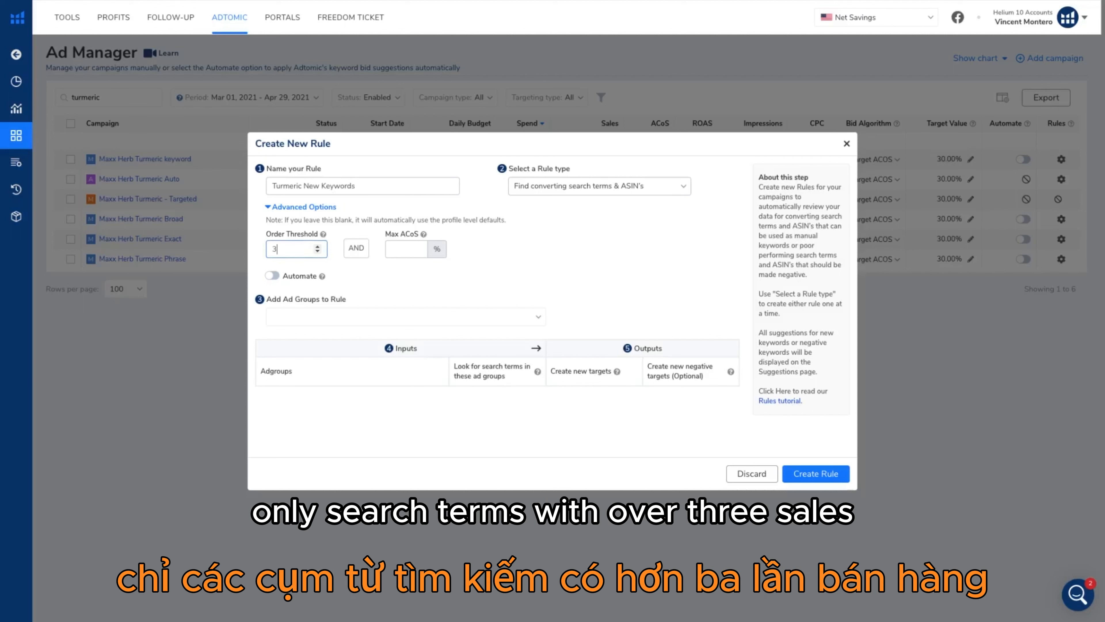
{"action": "left_click", "coordinate": [403, 249]}
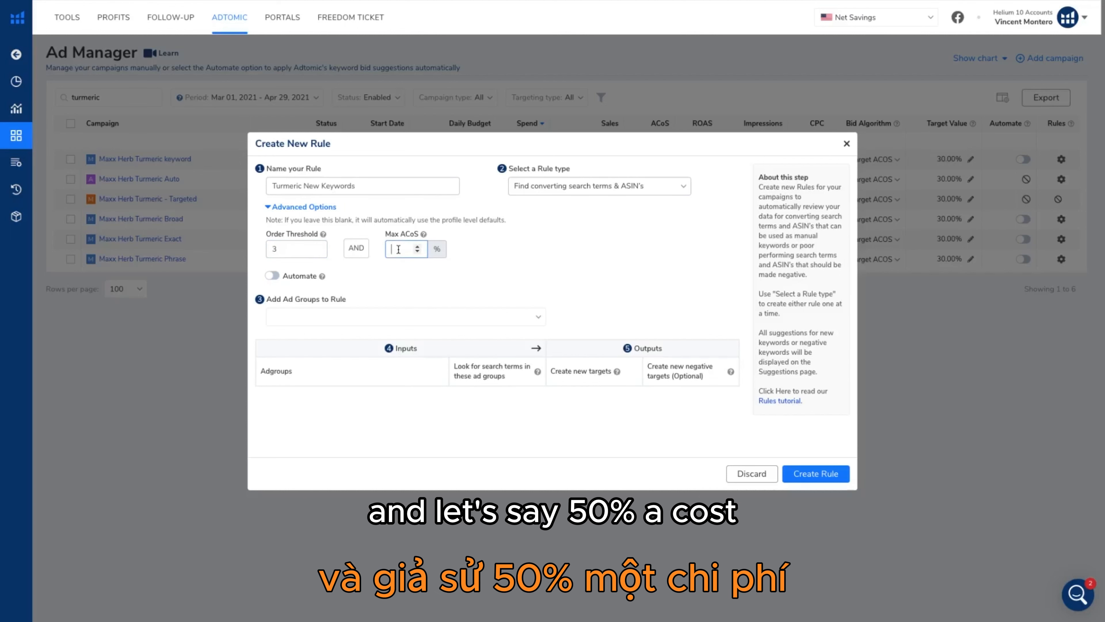
{"action": "type", "text": "50"}
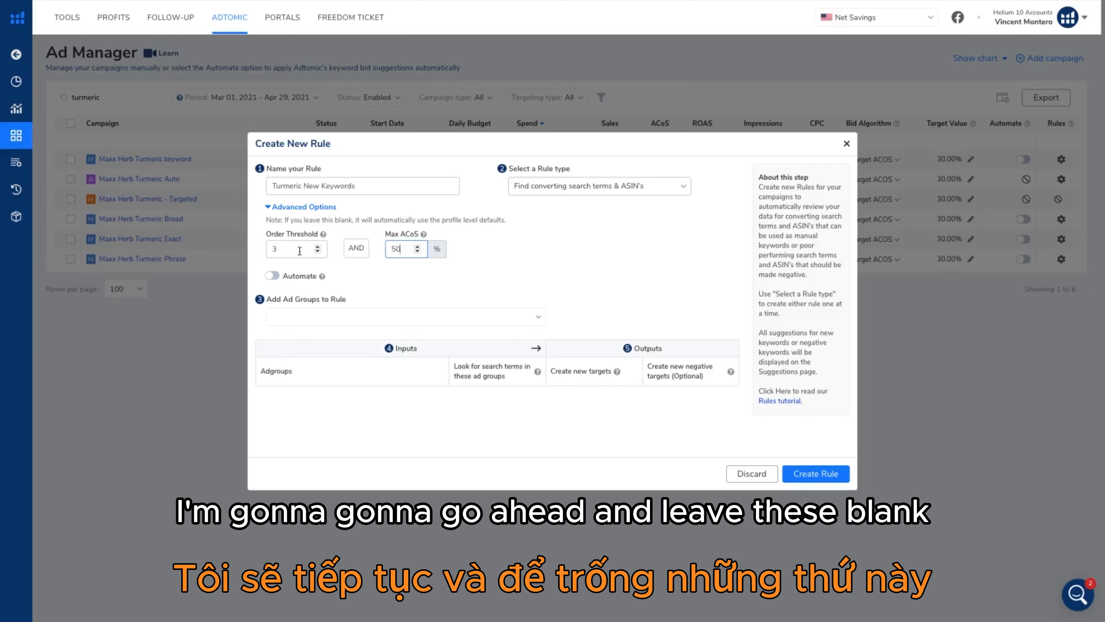
- Clear the order threshold and Max ACoS values and collapse the advanced options
{"action": "left_click_drag", "start_coordinate": [301, 250], "coordinate": [249, 252]}
{"action": "key", "text": "BackSpace"}
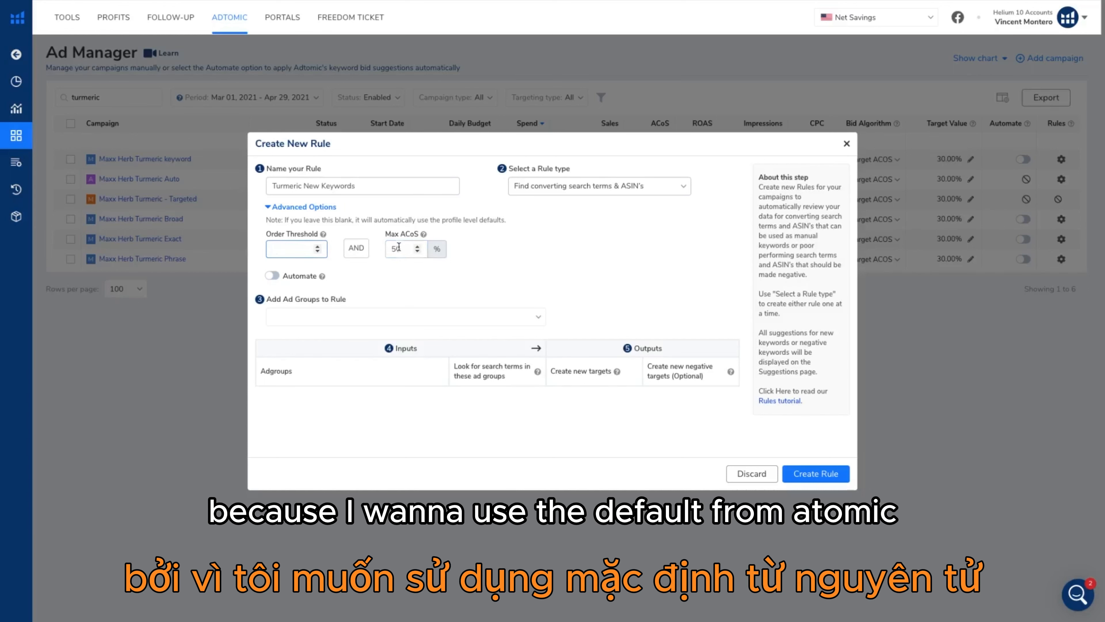
{"action": "key", "text": "Tab"}
{"action": "key", "text": "BackSpace"}
{"action": "left_click", "coordinate": [268, 208]}
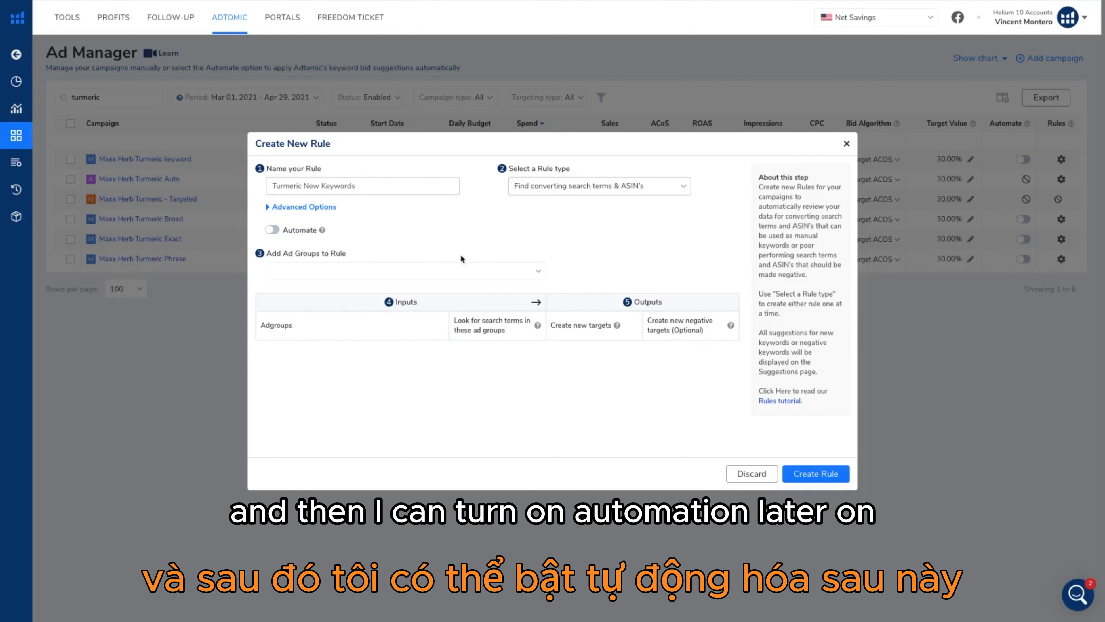
- Search the ad groups for "turmer" and add the Maxx Herb Turmeric Auto ad group to the rule
{"action": "left_click", "coordinate": [464, 275]}
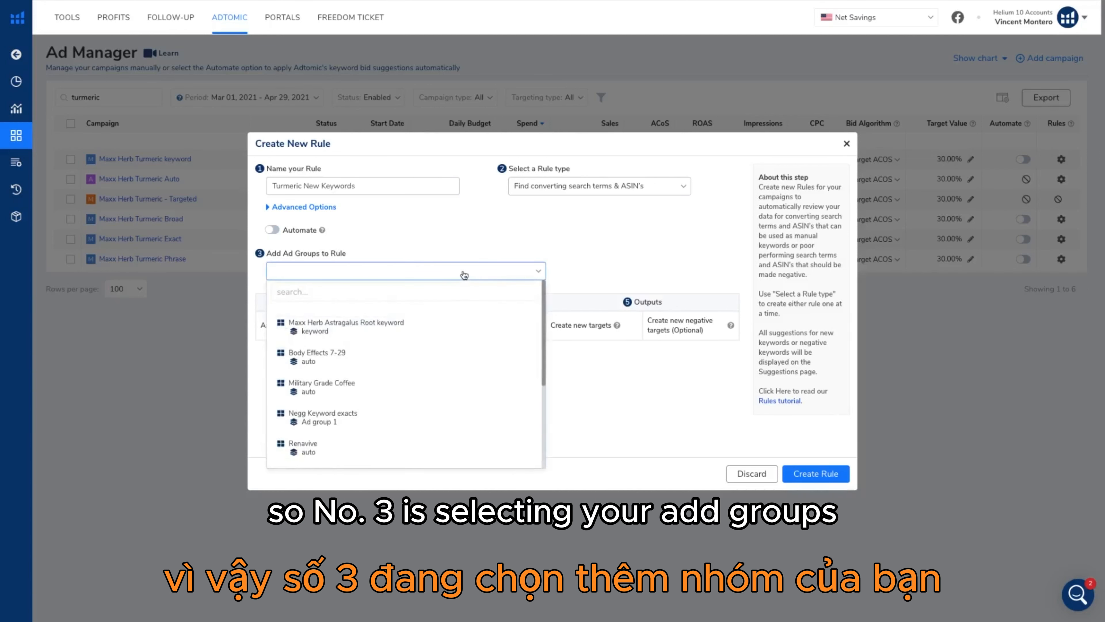
{"action": "left_click", "coordinate": [385, 292]}
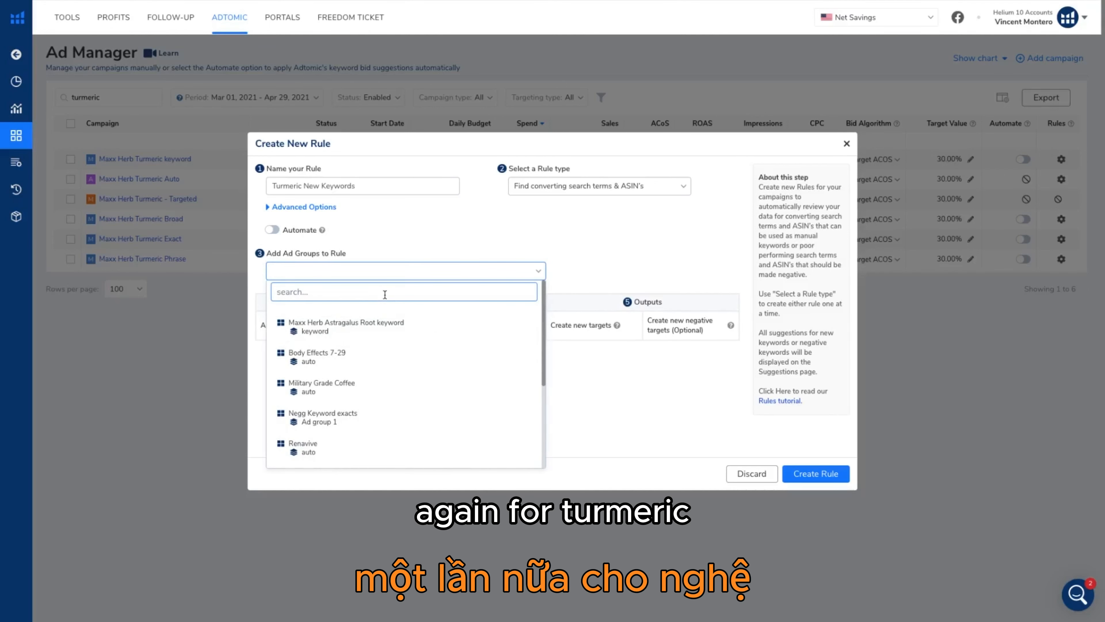
{"action": "type", "text": "turmero"}
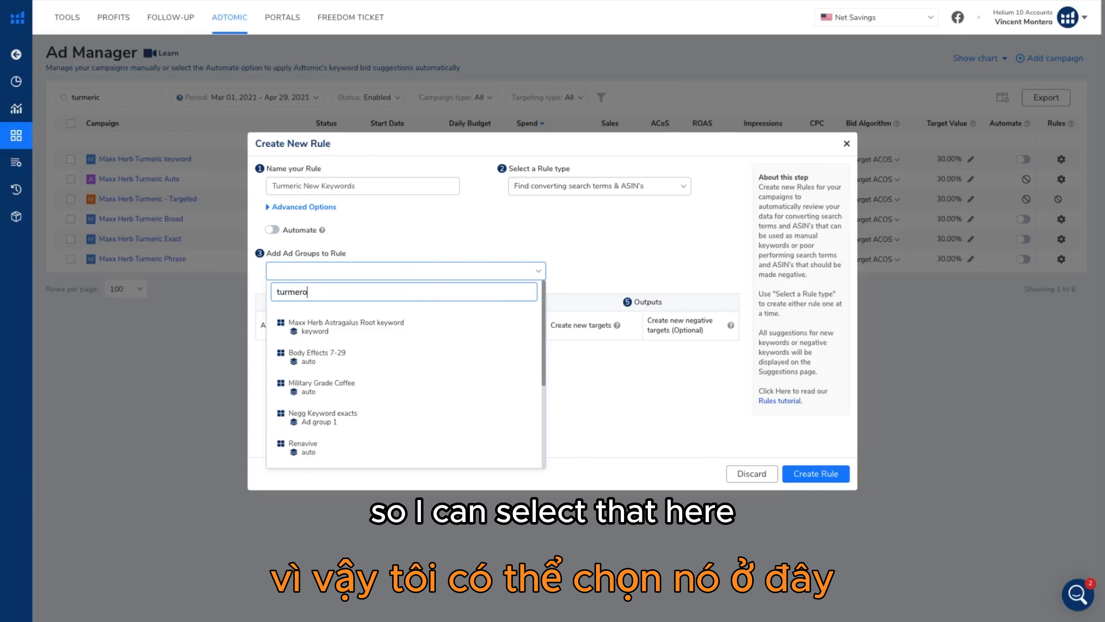
{"action": "key", "text": "BackSpace"}
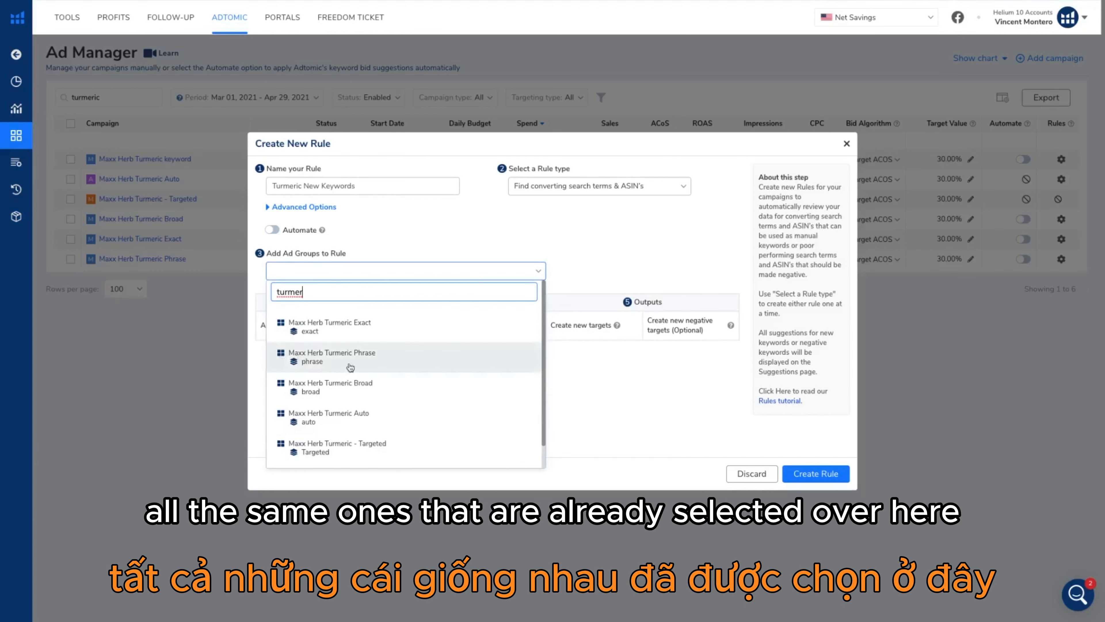
{"action": "left_click", "coordinate": [425, 420]}
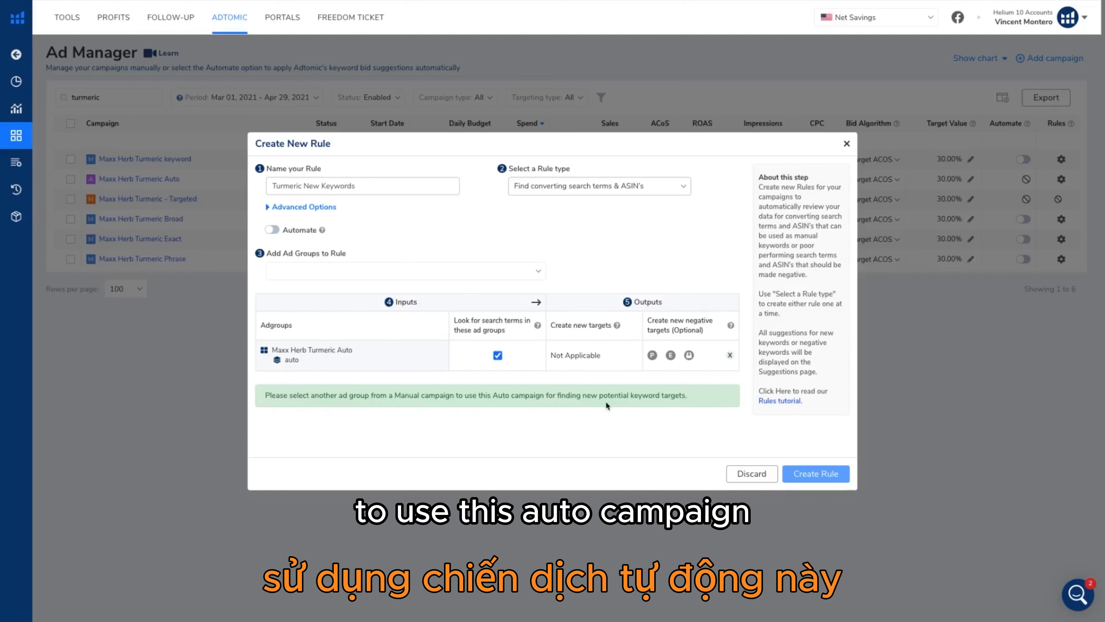
- Add the Maxx Herb Turmeric Broad and Maxx Herb Turmeric Exact ad groups to the rule
{"action": "left_click", "coordinate": [476, 273]}
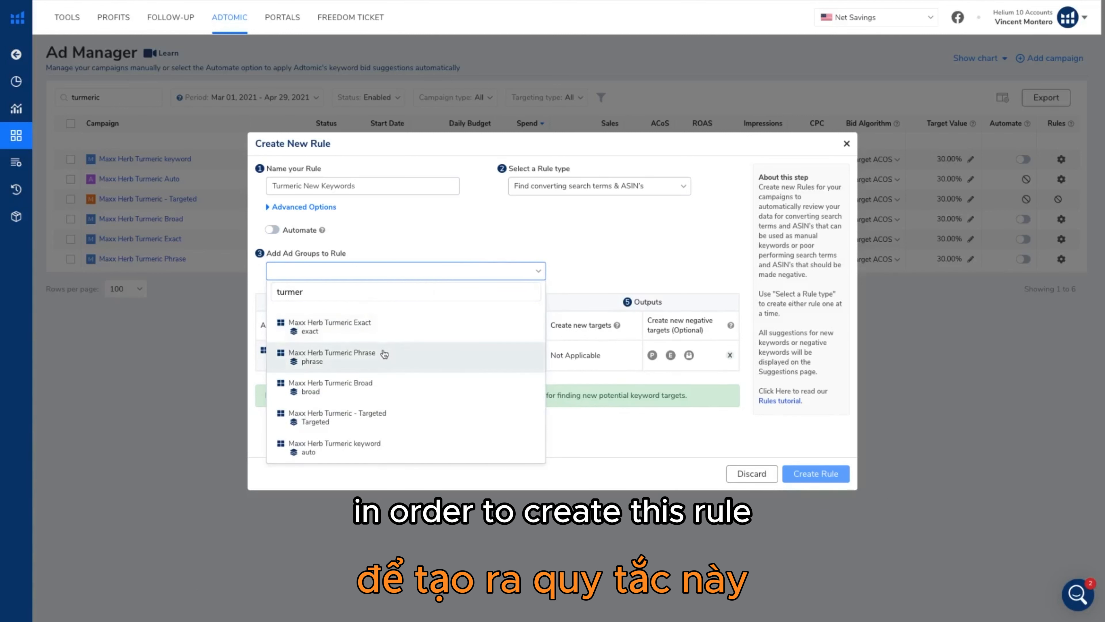
{"action": "left_click", "coordinate": [356, 389]}
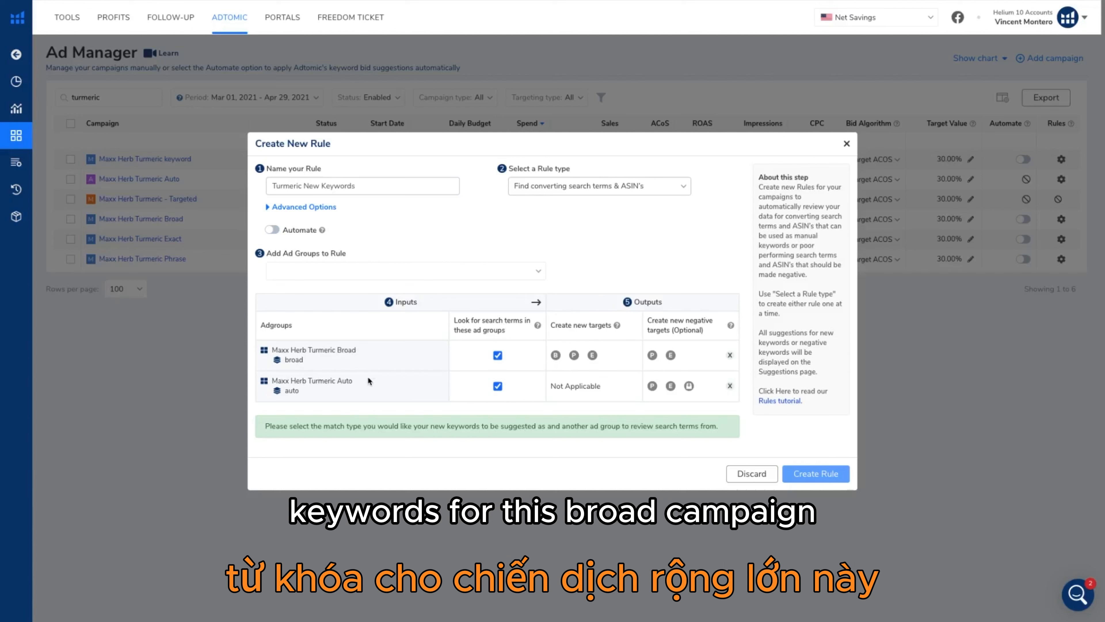
{"action": "left_click", "coordinate": [361, 275]}
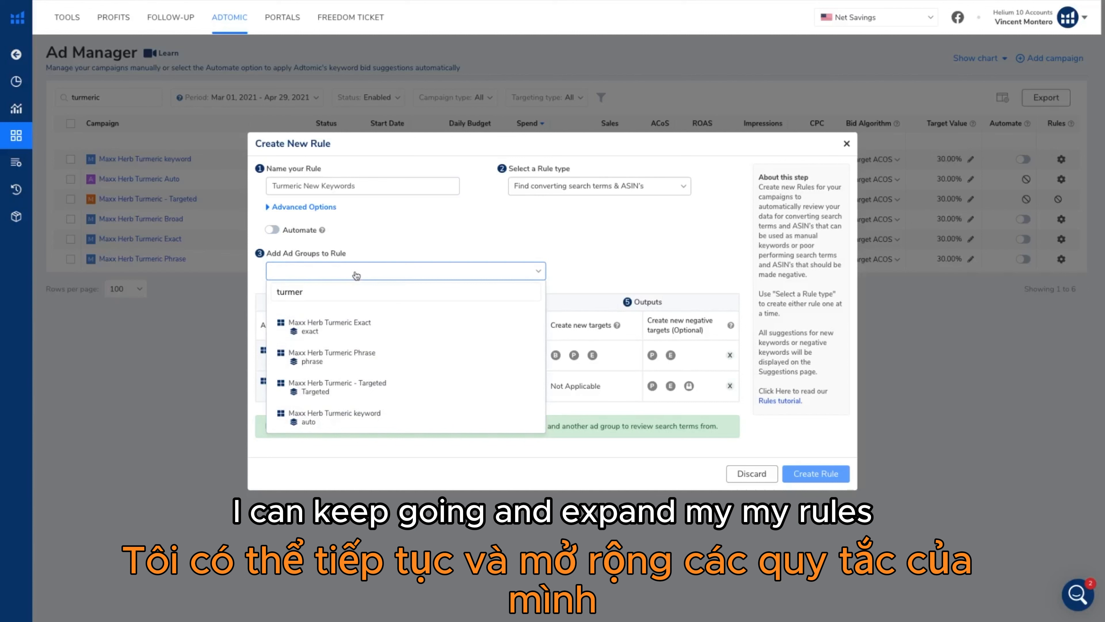
{"action": "left_click", "coordinate": [373, 331]}
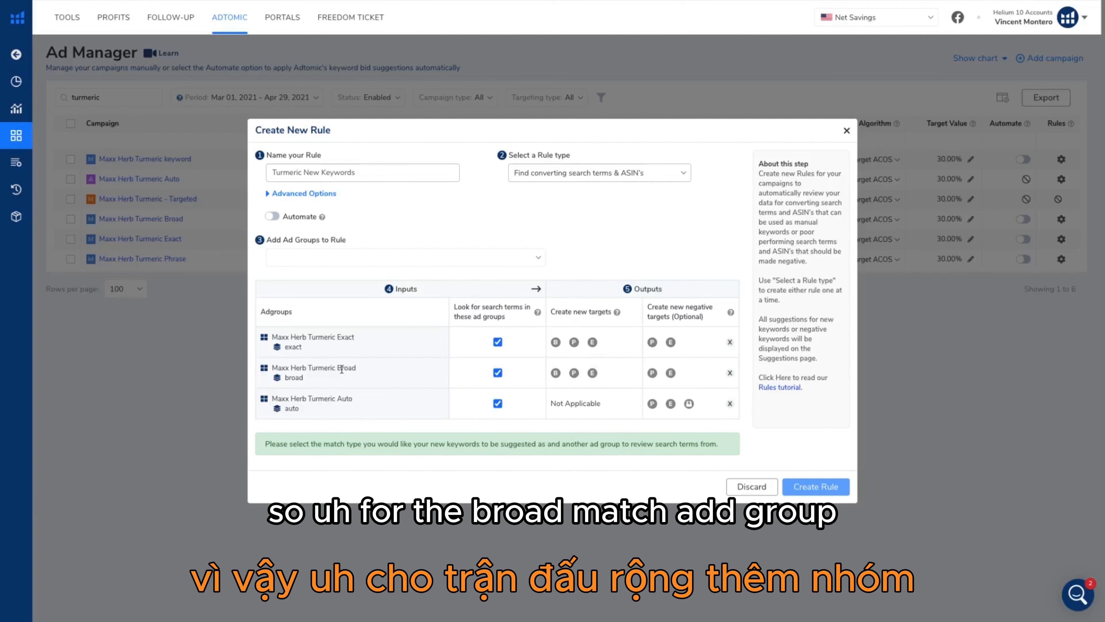
- Have the rule create new broad match targets in the Broad ad group and exact match targets in the Exact ad group
{"action": "left_click", "coordinate": [556, 373]}
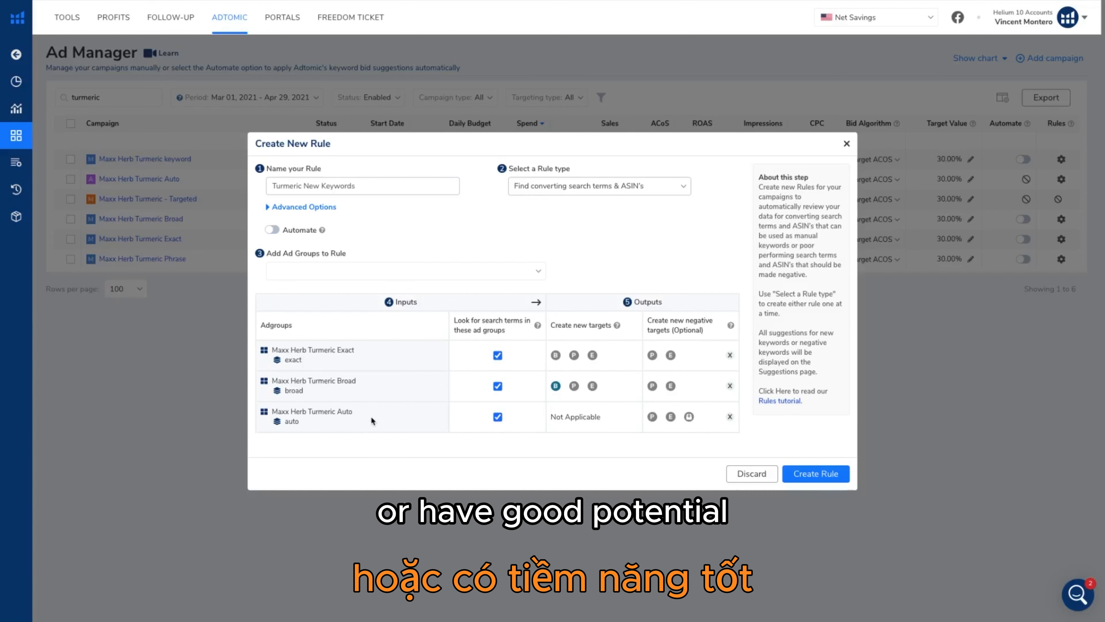
{"action": "left_click", "coordinate": [555, 386]}
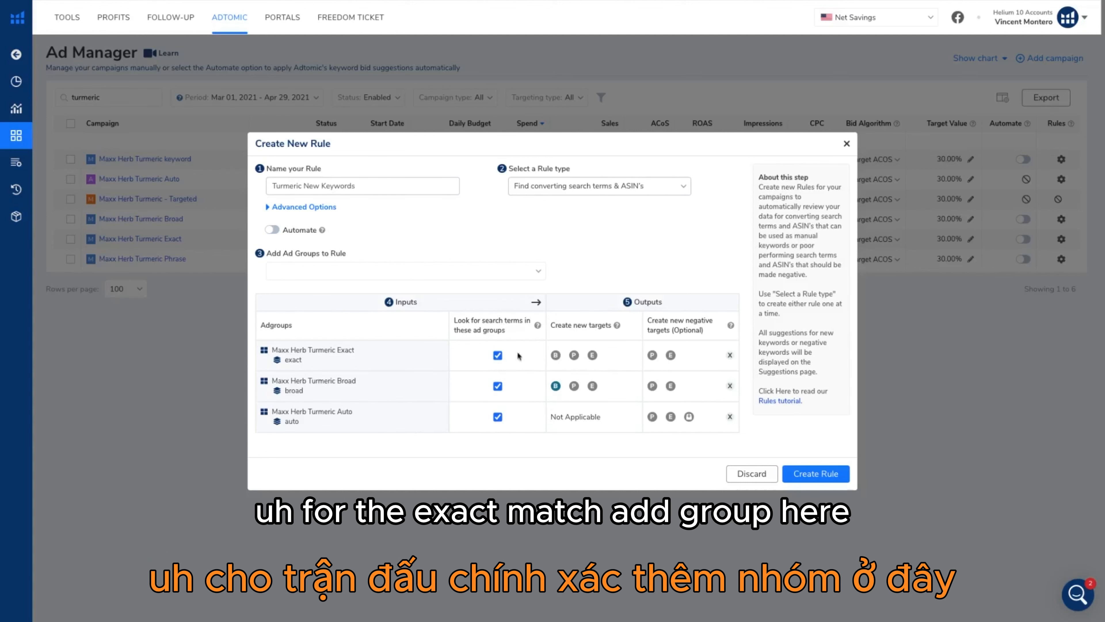
{"action": "left_click", "coordinate": [592, 355]}
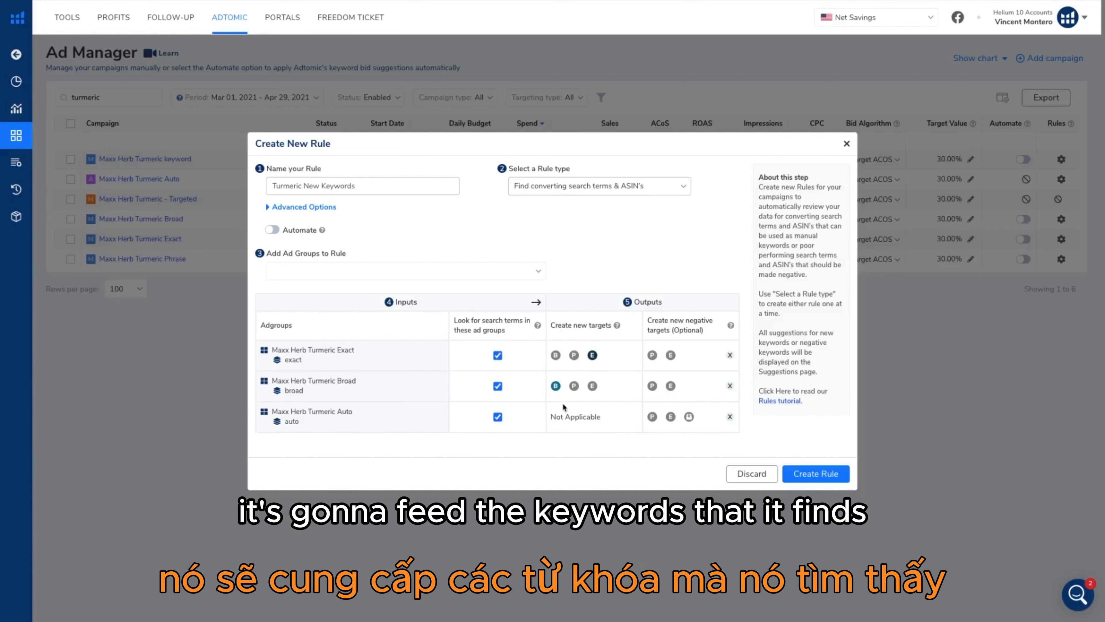
{"action": "left_click", "coordinate": [556, 386]}
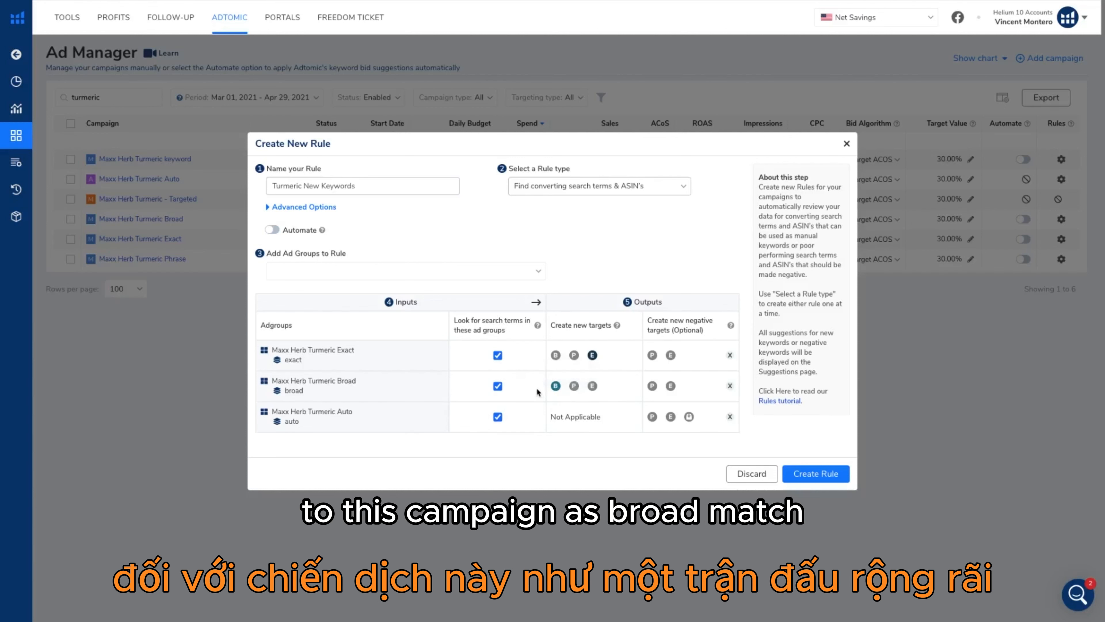
{"action": "left_click", "coordinate": [593, 355]}
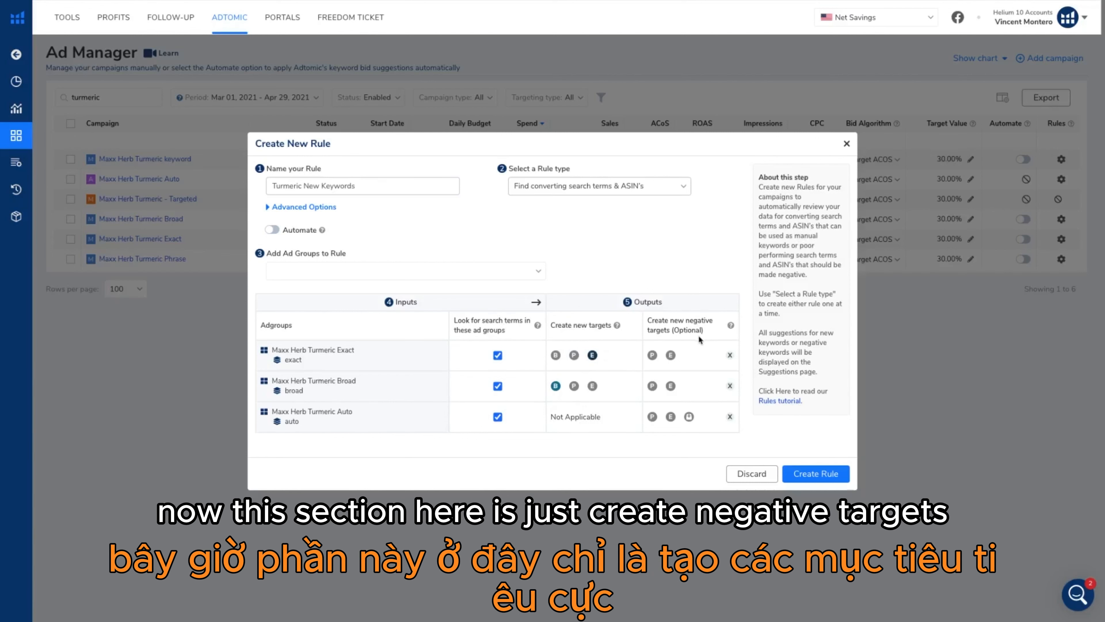
{"action": "mouse_move", "coordinate": [732, 326]}
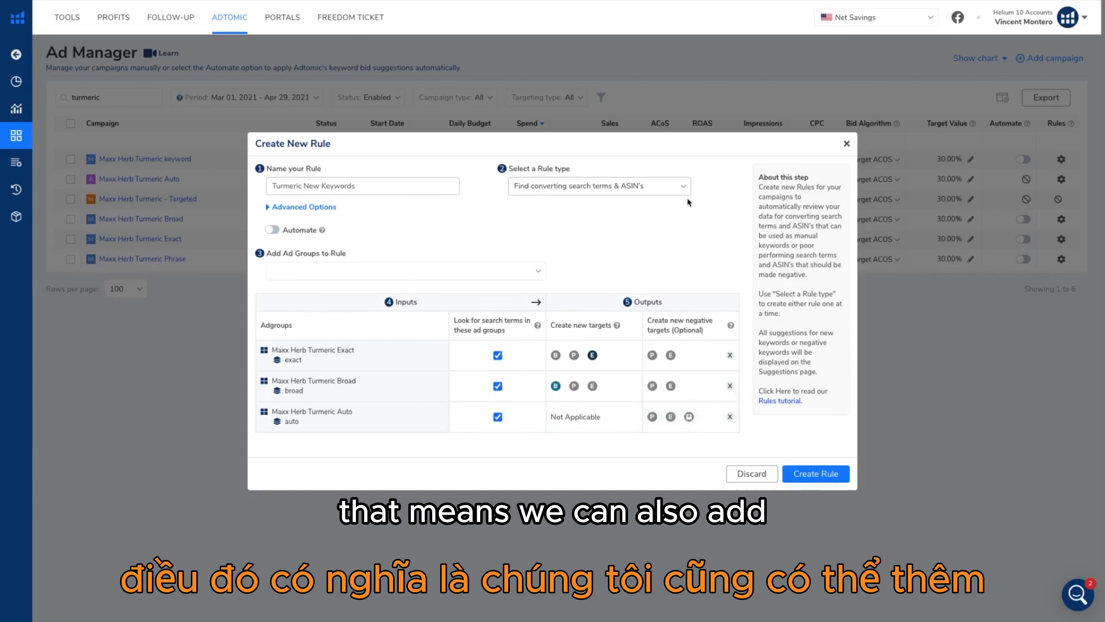
- Add the Maxx Herb Turmeric - Targeted ad group to the rule and enable new ASIN targets for it
{"action": "left_click", "coordinate": [506, 272]}
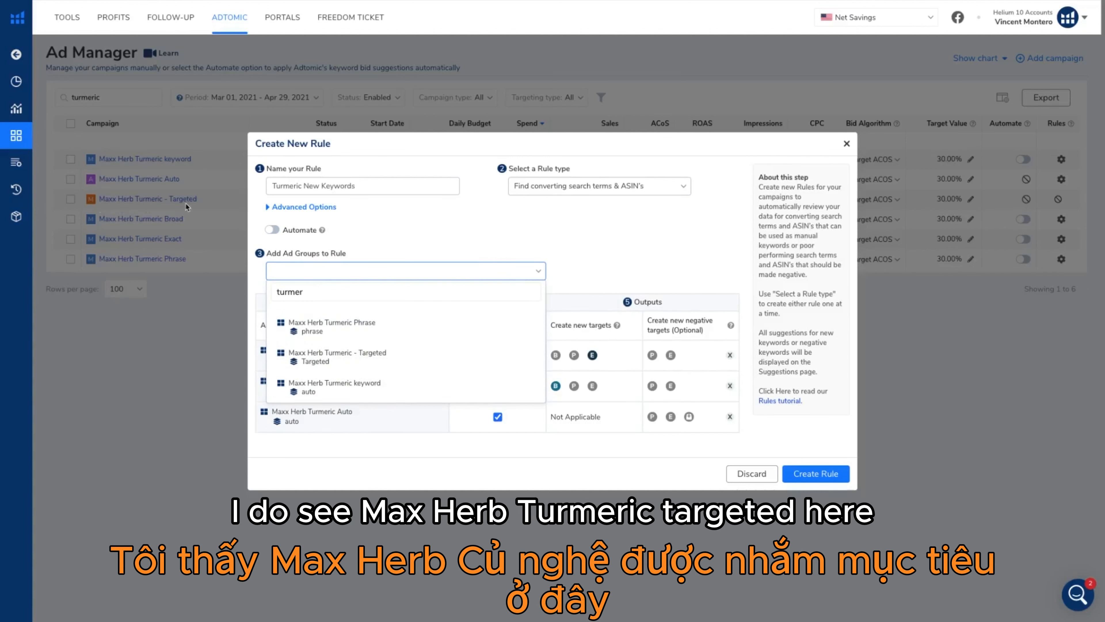
{"action": "left_click", "coordinate": [377, 357]}
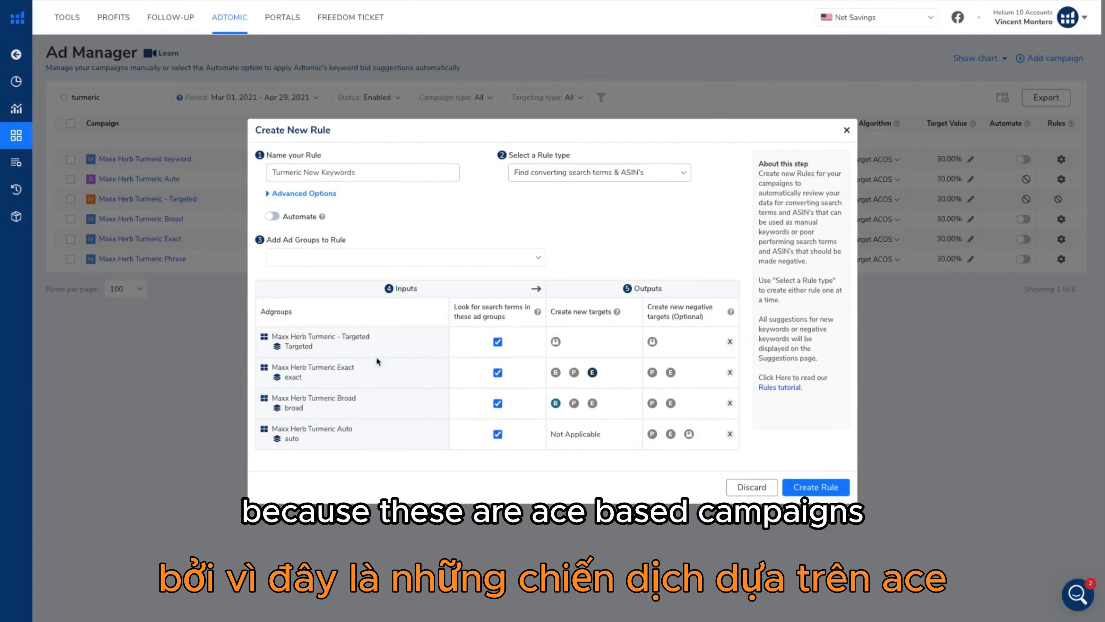
{"action": "left_click", "coordinate": [556, 342]}
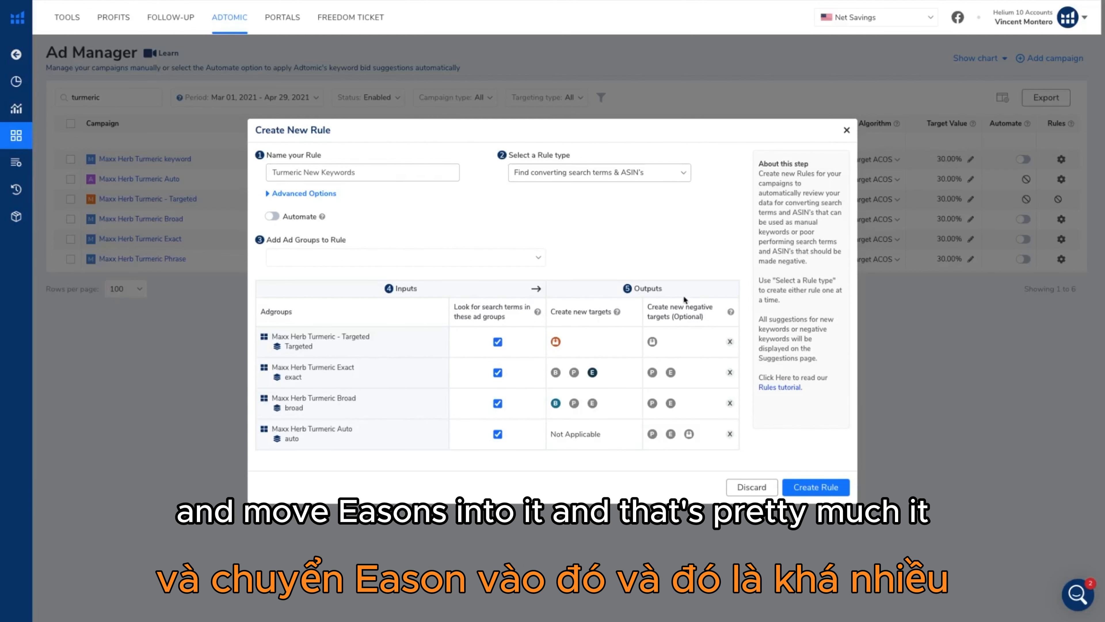
- Create the rule and open the rules list of the Maxx Herb Turmeric Broad campaign
{"action": "left_click", "coordinate": [812, 487]}
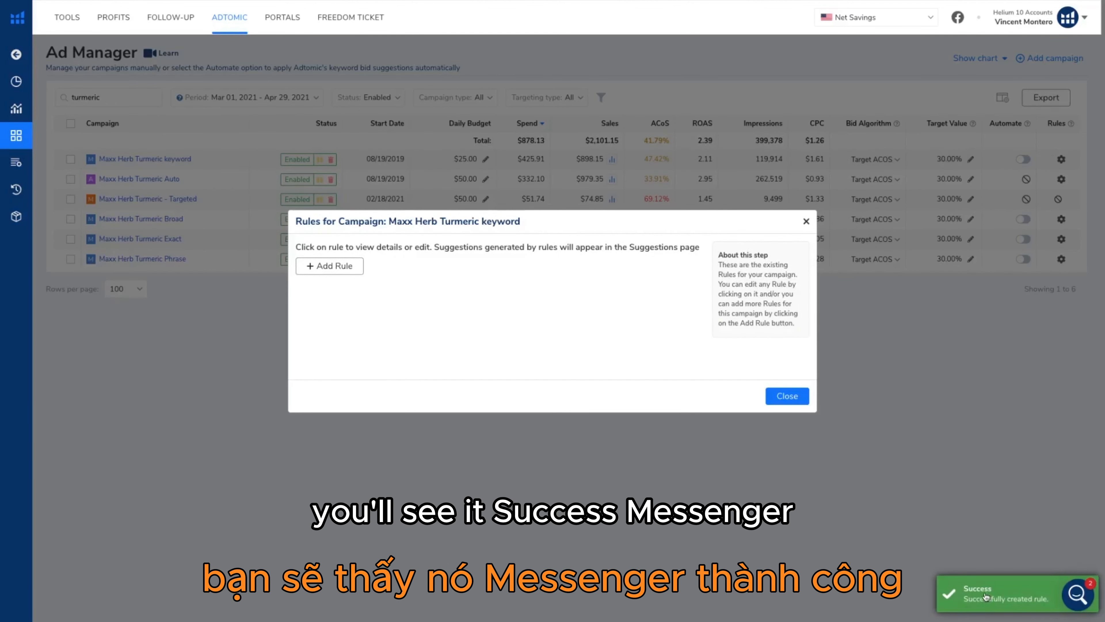
{"action": "left_click", "coordinate": [771, 405]}
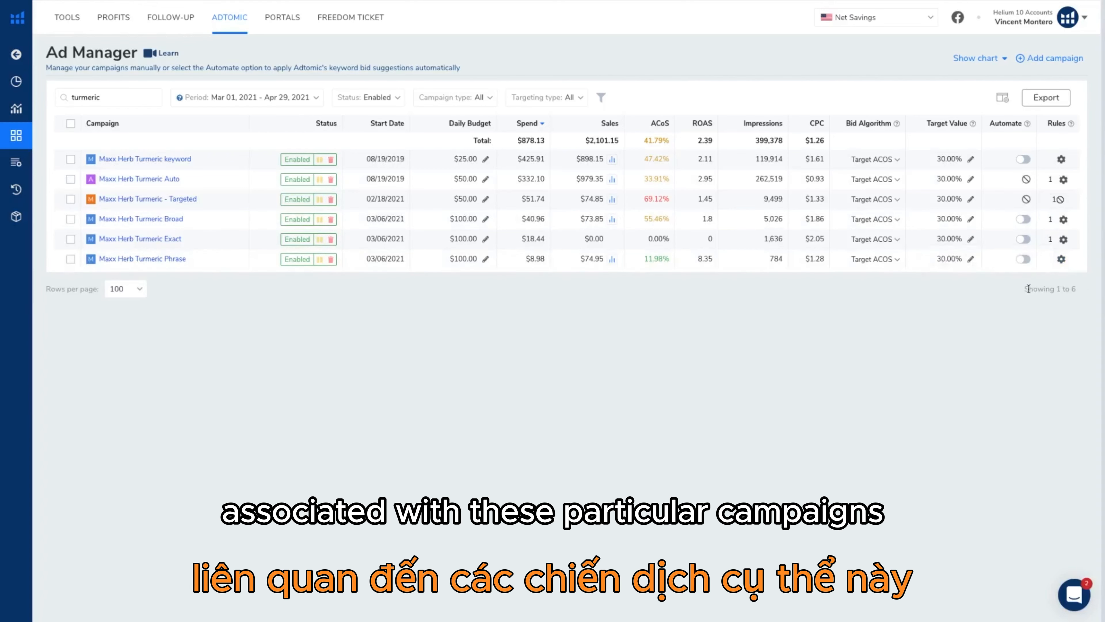
{"action": "left_click", "coordinate": [1063, 220]}
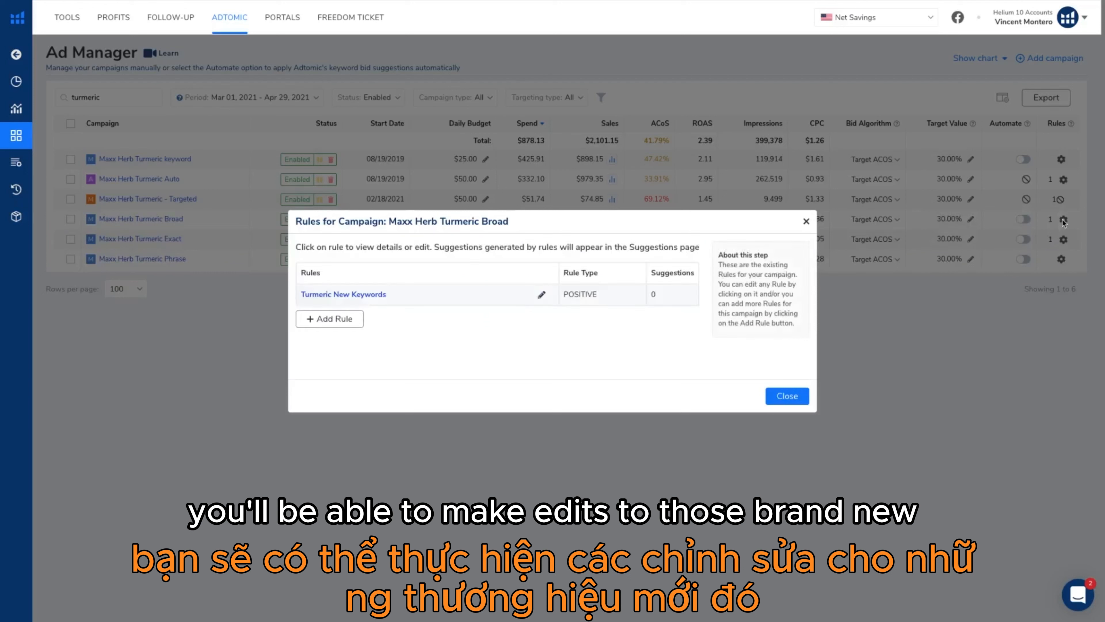